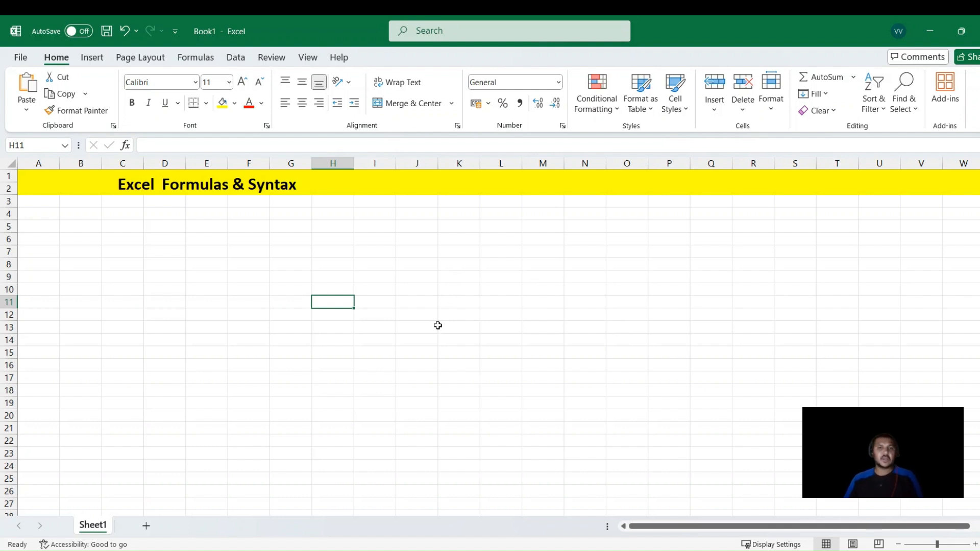
# Enter the values 100, 150 and 250 down column C in cells C4 to C6
pyautogui.click(113, 218)
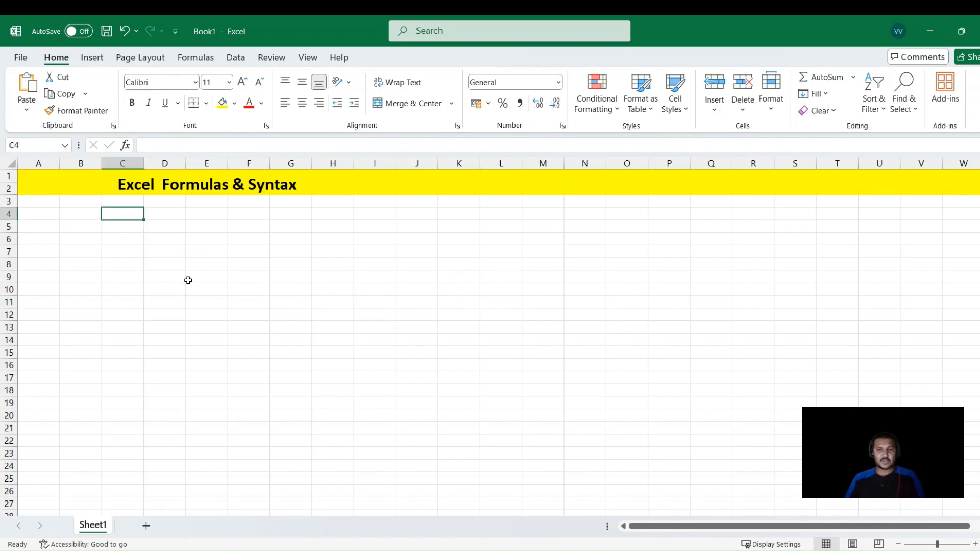
pyautogui.write('100')
pyautogui.press('Return')
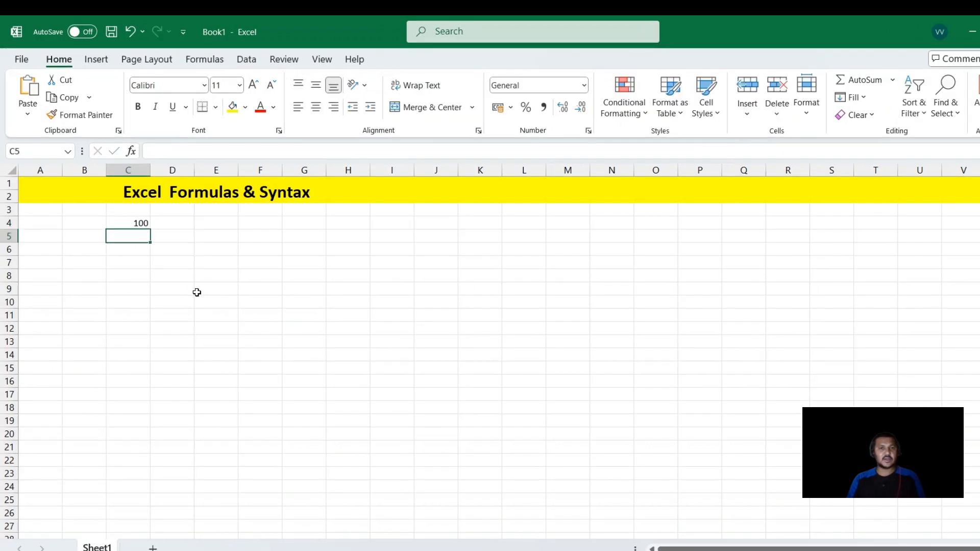
pyautogui.write('150')
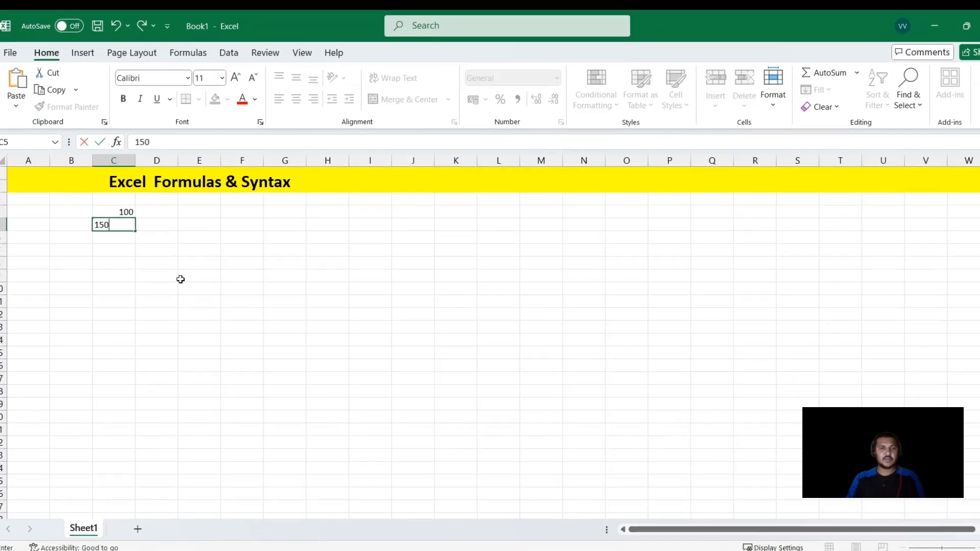
pyautogui.press('Return')
pyautogui.write('250')
pyautogui.press('Return')
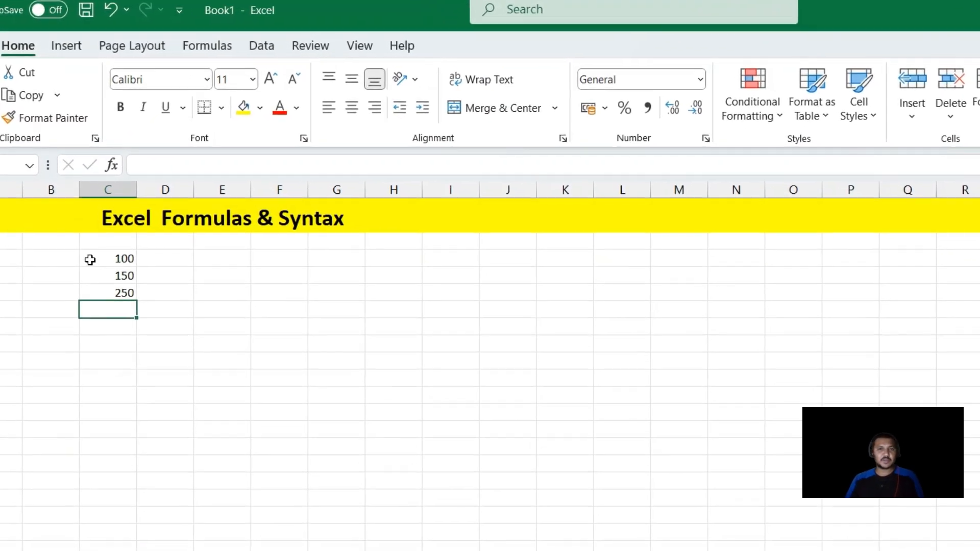
pyautogui.moveTo(92, 246); pyautogui.dragTo(91, 279)
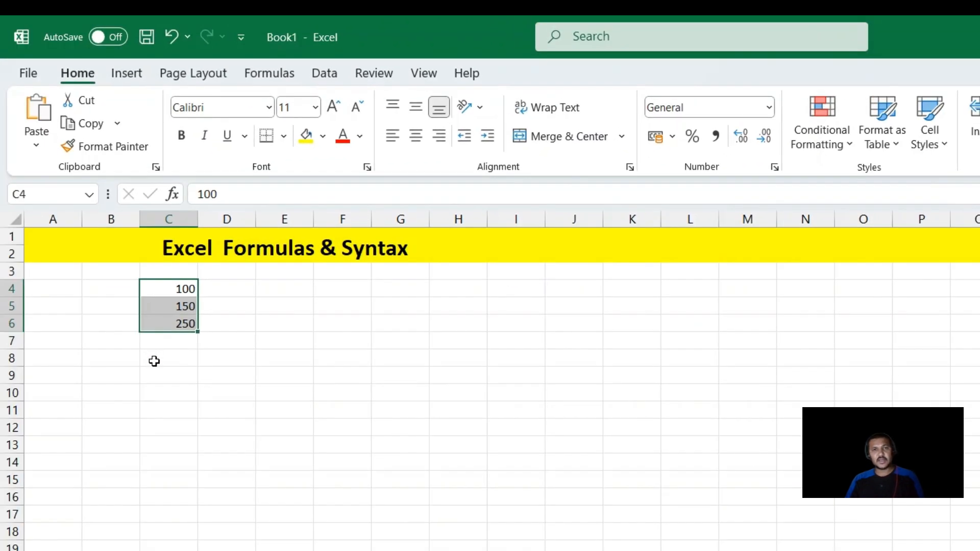
pyautogui.click(176, 415)
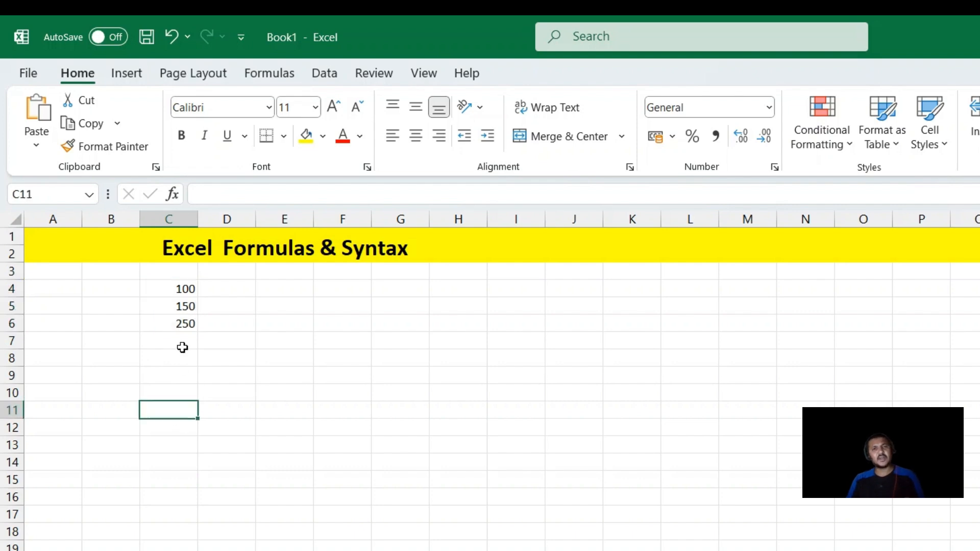
pyautogui.moveTo(183, 287); pyautogui.dragTo(174, 462)
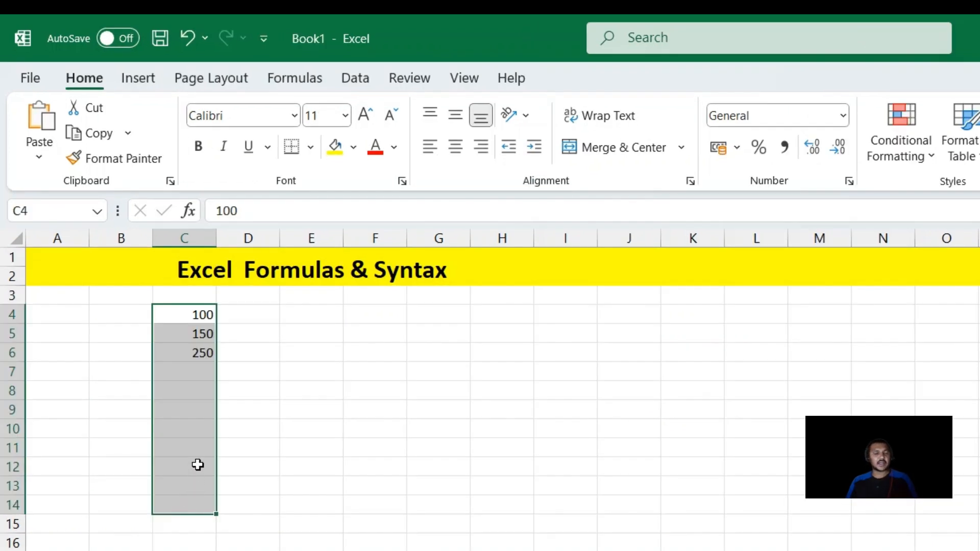
pyautogui.click(198, 429)
pyautogui.click(189, 391)
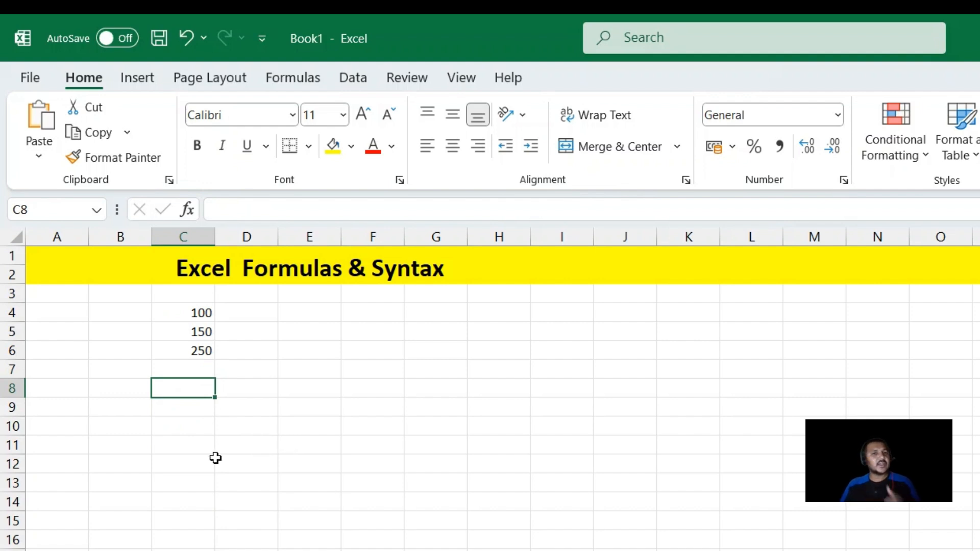
pyautogui.click(197, 451)
pyautogui.click(296, 404)
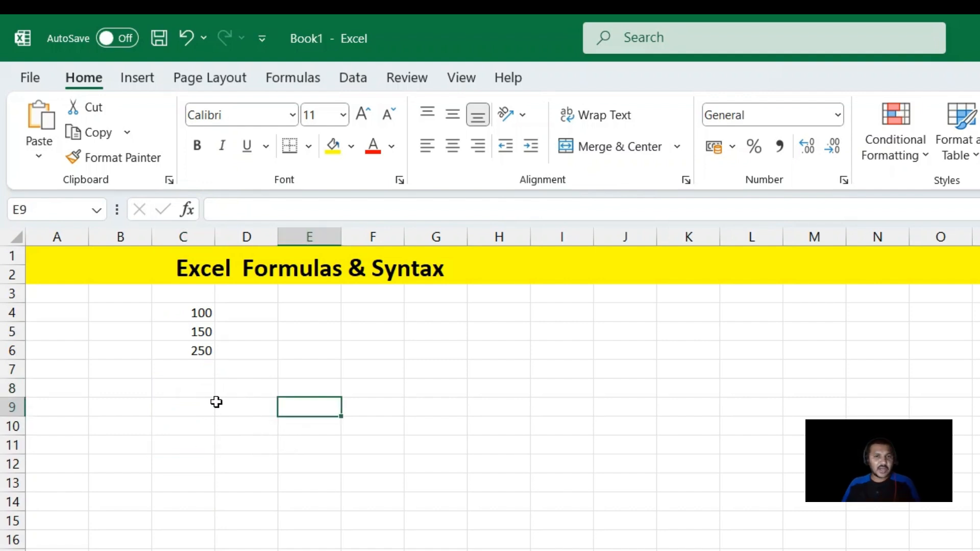
# Enter the formula =SUM(C4:C6) in cell C8 to add up the three numbers
pyautogui.click(182, 394)
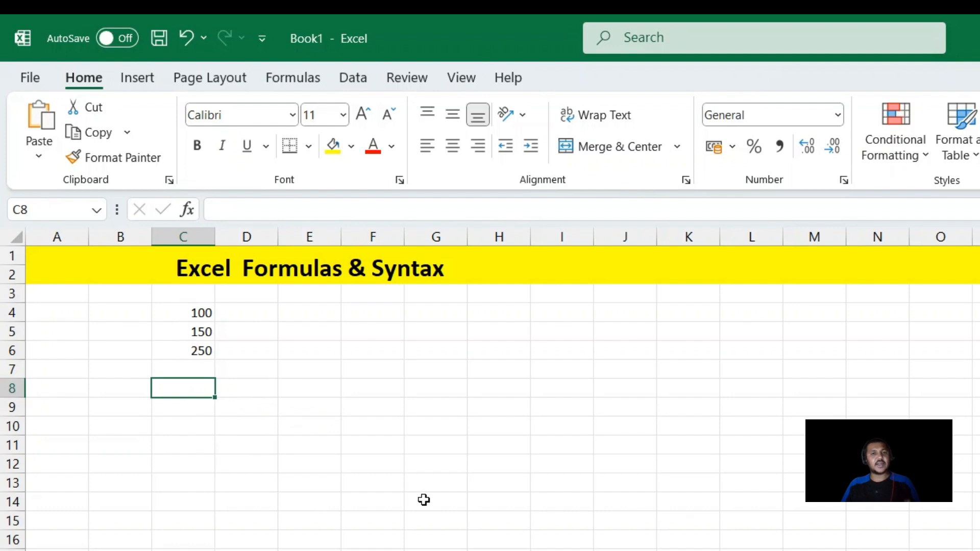
pyautogui.write('sum')
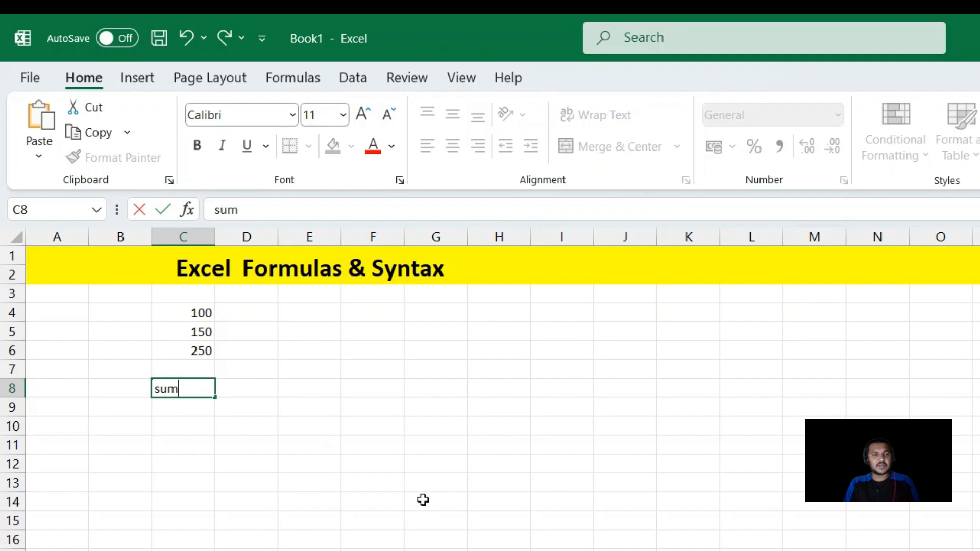
pyautogui.press('Escape')
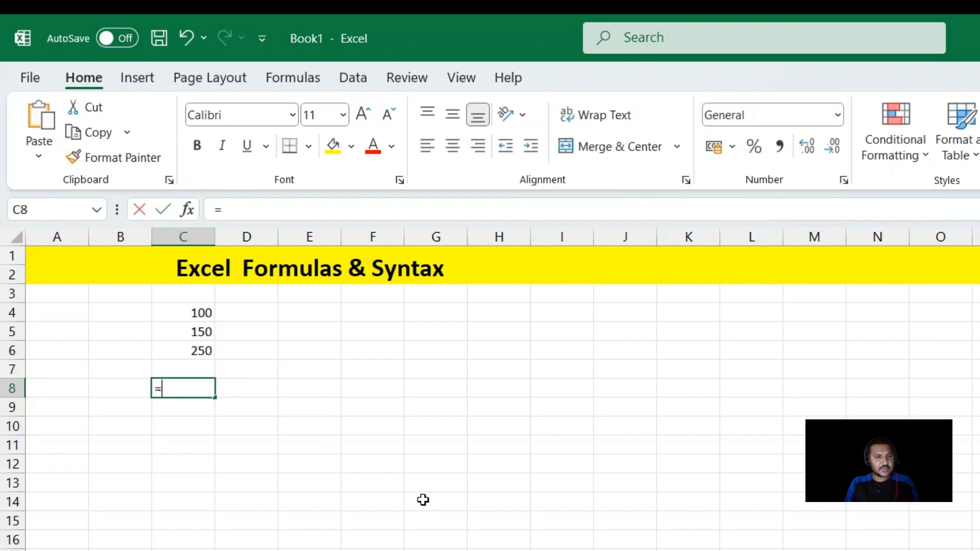
pyautogui.write('=')
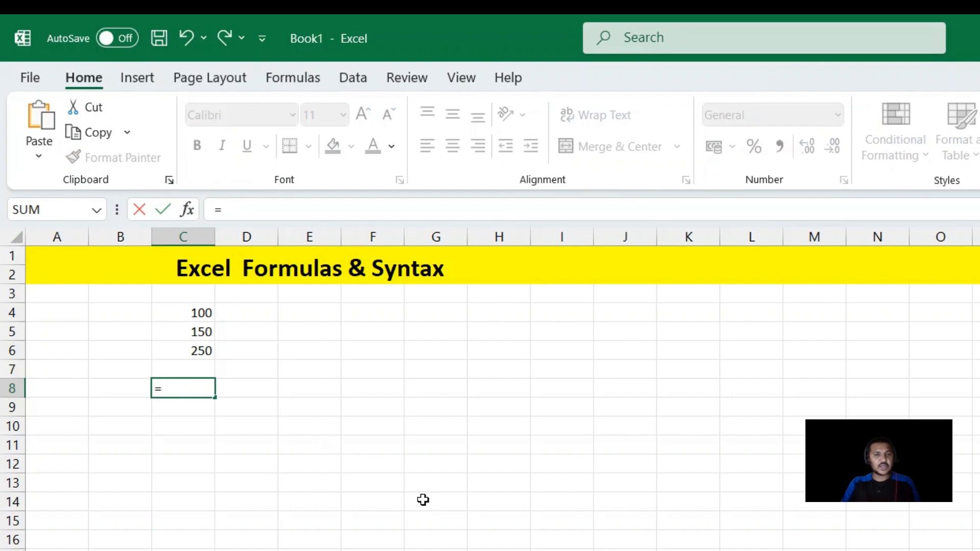
pyautogui.write('sum')
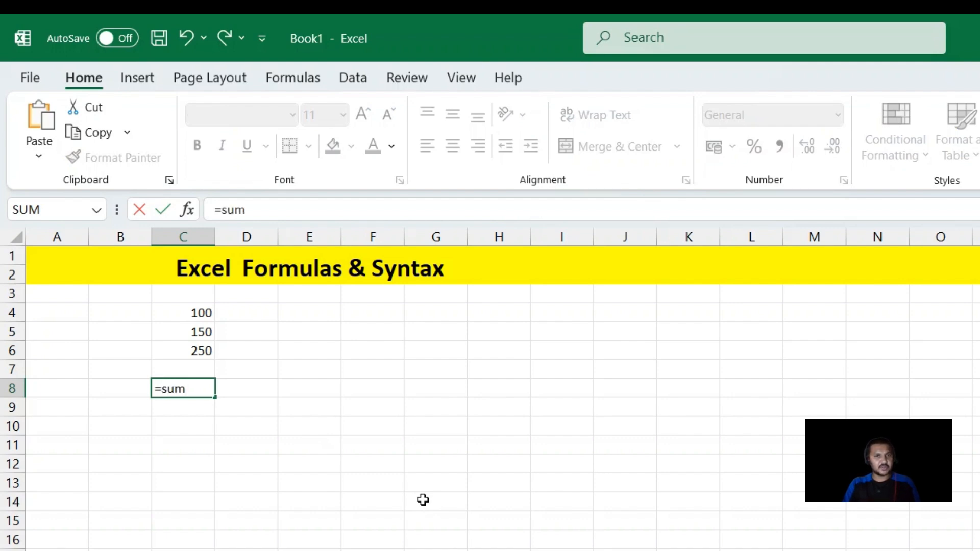
pyautogui.press('Tab')
pyautogui.press('Up')
pyautogui.press('Up')
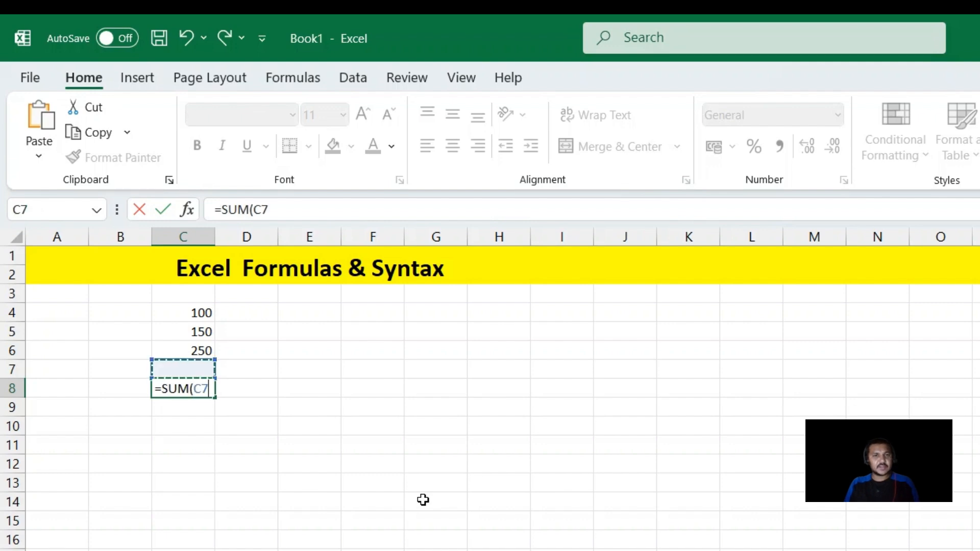
pyautogui.hotkey('shift', 'Up')
pyautogui.hotkey('shift', 'Up')
pyautogui.write(')')
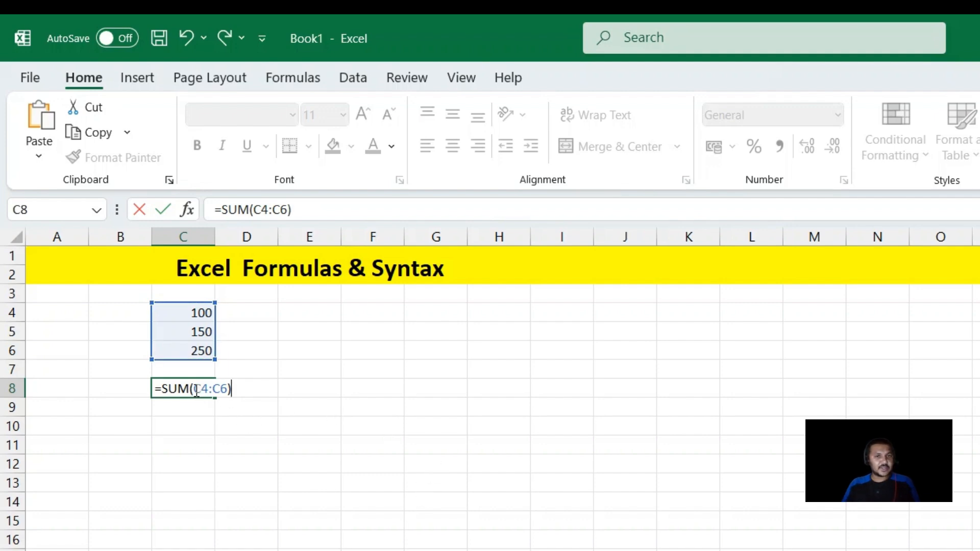
pyautogui.moveTo(194, 390); pyautogui.dragTo(228, 392)
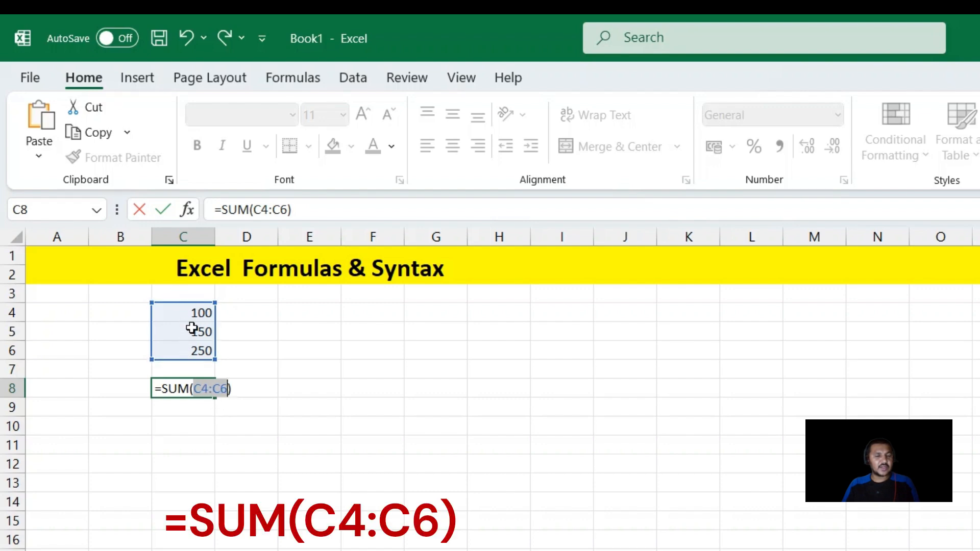
pyautogui.click(203, 391)
pyautogui.moveTo(194, 389); pyautogui.dragTo(228, 390)
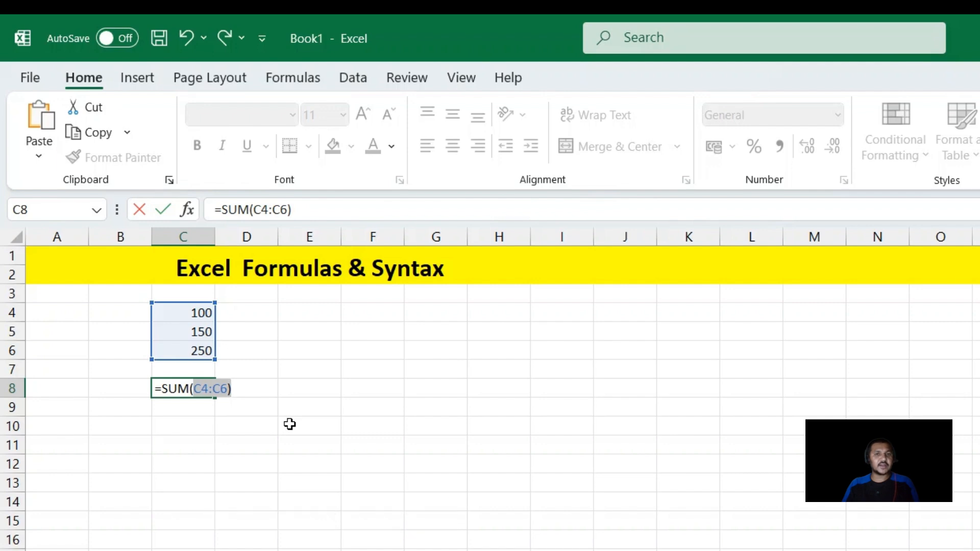
pyautogui.press('Return')
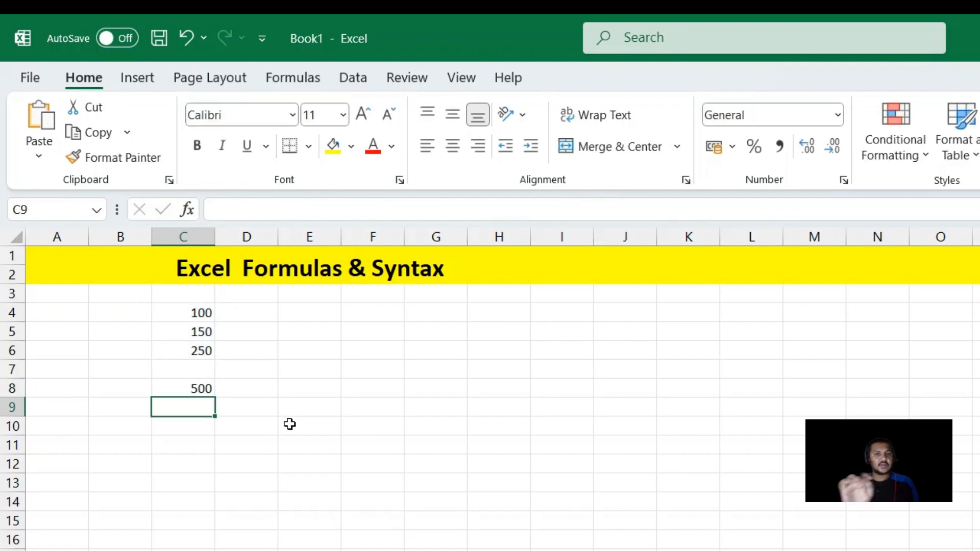
# Label the sum as Total in cell B8 and make the value in C8 bold
pyautogui.press('Up')
pyautogui.press('Left')
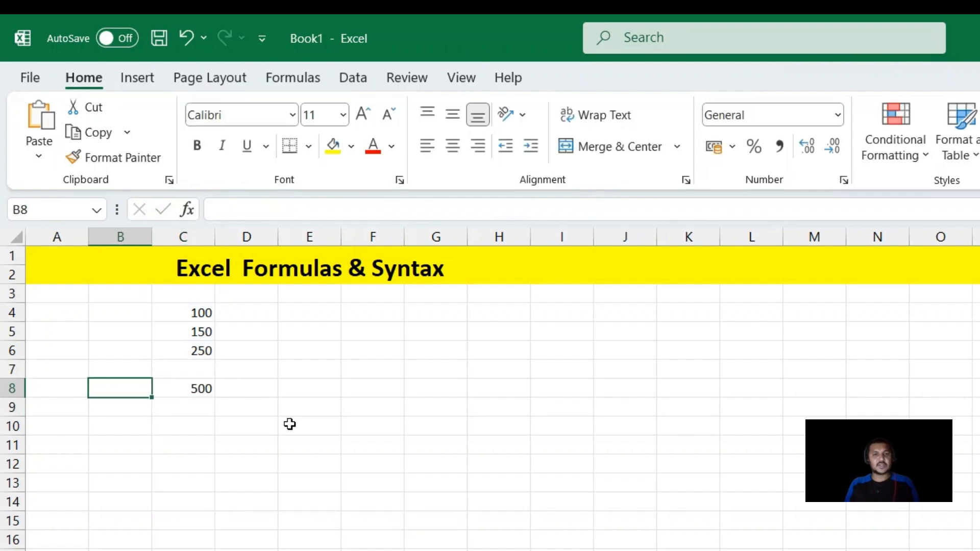
pyautogui.write('Total')
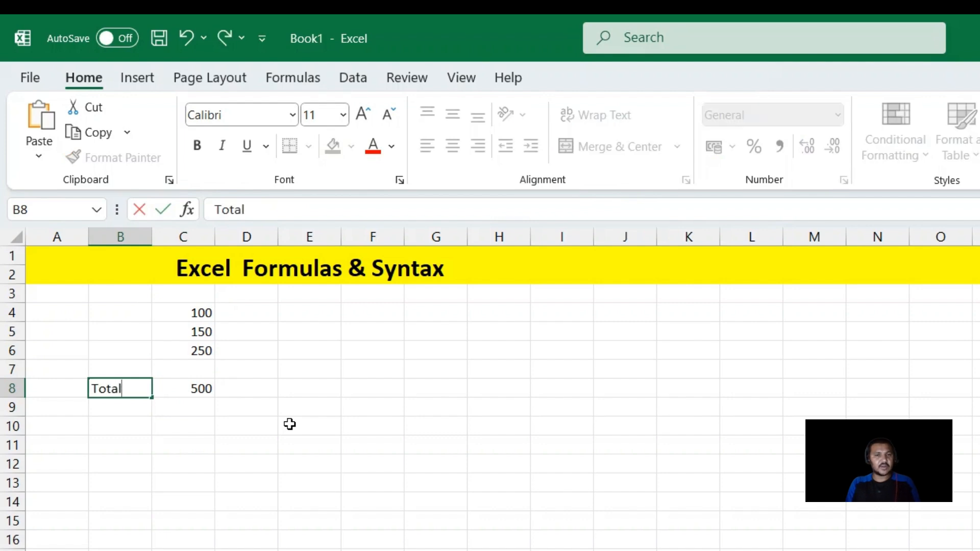
pyautogui.press('Tab')
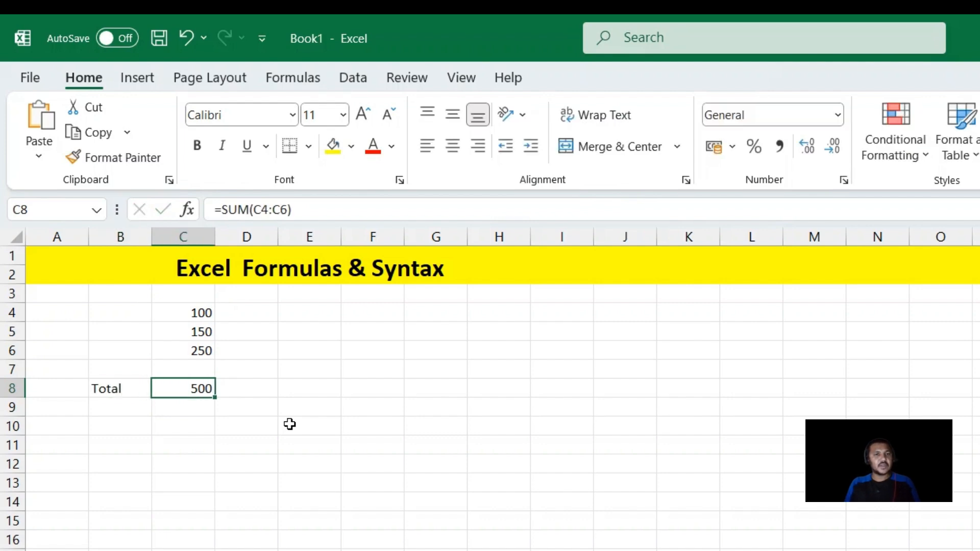
pyautogui.hotkey('ctrl', 'b')
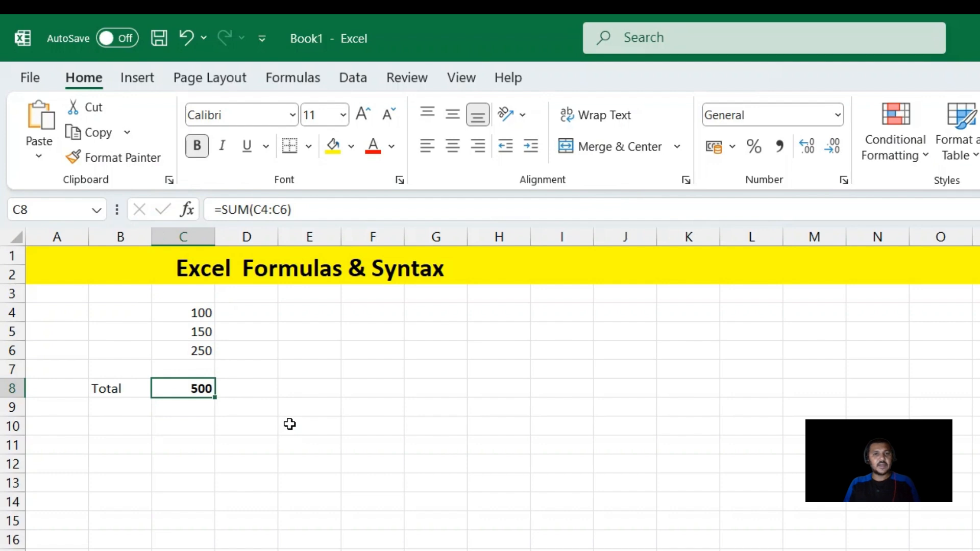
# Enter the label Avarage in cell B9, directly below the Total label
pyautogui.press('Return')
pyautogui.press('Left')
pyautogui.write('Avarage')
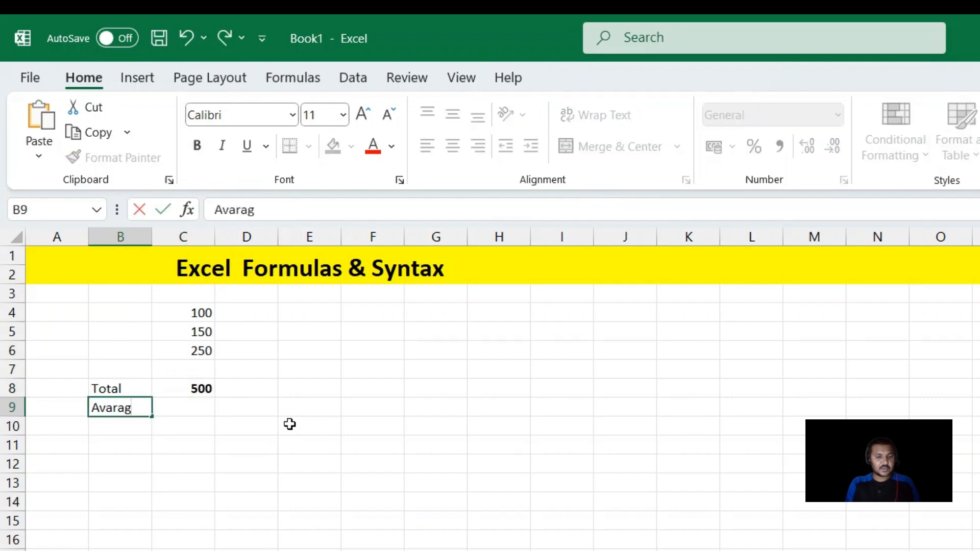
pyautogui.press('Right')
# Label the three numbers as A, B and C in cells B4 to B6
pyautogui.press('Up')
pyautogui.press('Up')
pyautogui.press('Up')
pyautogui.press('Up')
pyautogui.press('Up')
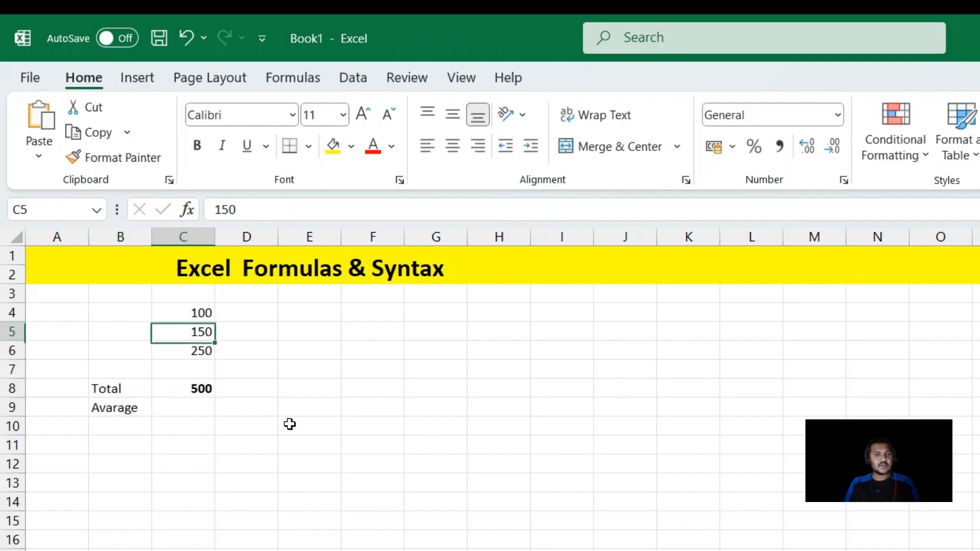
pyautogui.press('Left')
pyautogui.write('A')
pyautogui.press('Return')
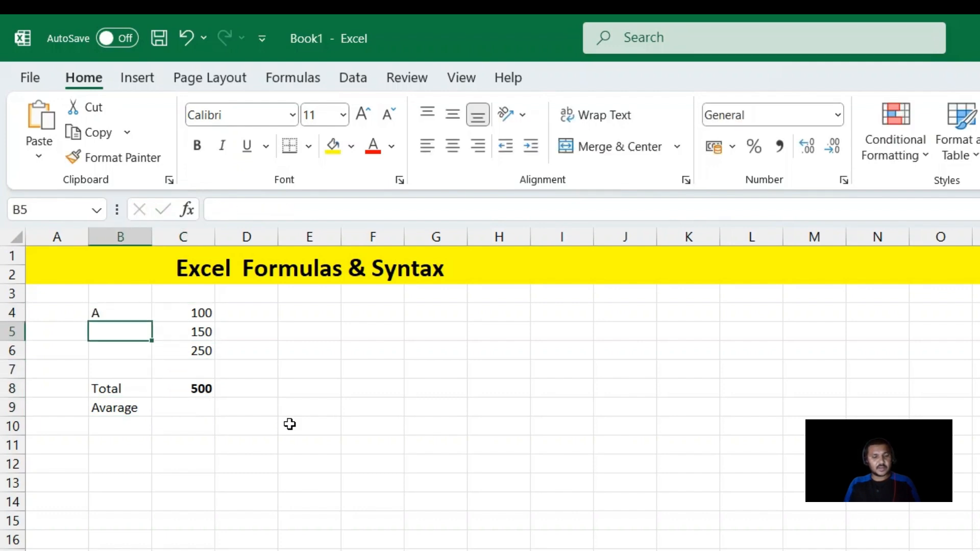
pyautogui.press('Up')
pyautogui.press('Down')
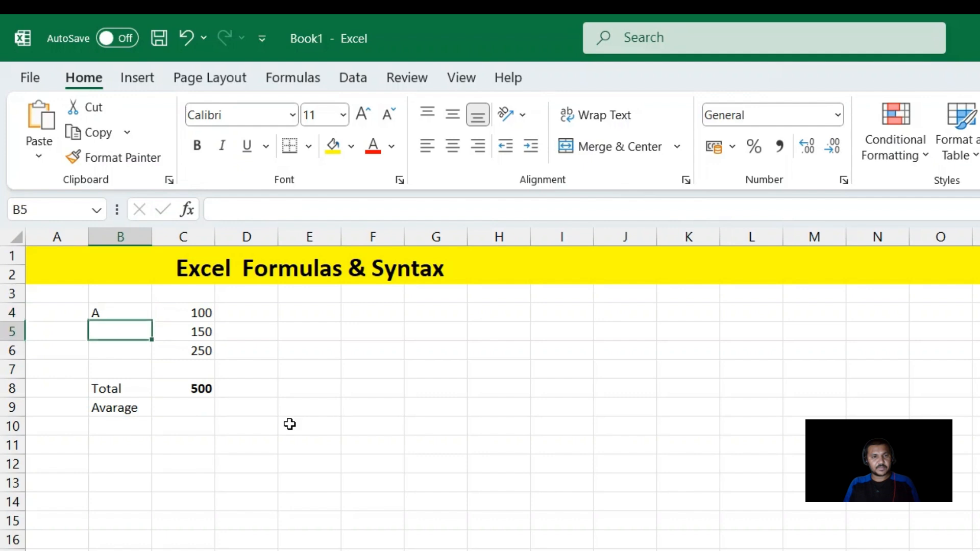
pyautogui.write('B')
pyautogui.press('Return')
pyautogui.write('C')
pyautogui.press('Return')
# Enter the formula =AVERAGE(C4:C6) in cell C9 to average the three numbers
pyautogui.press('Down')
pyautogui.press('Down')
pyautogui.press('Right')
pyautogui.press('Up')
pyautogui.press('Down')
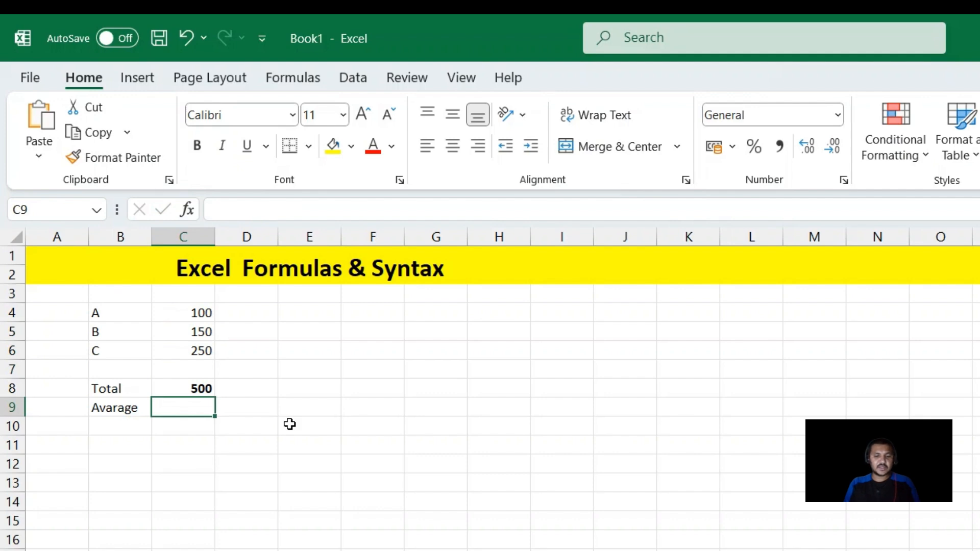
pyautogui.write('=')
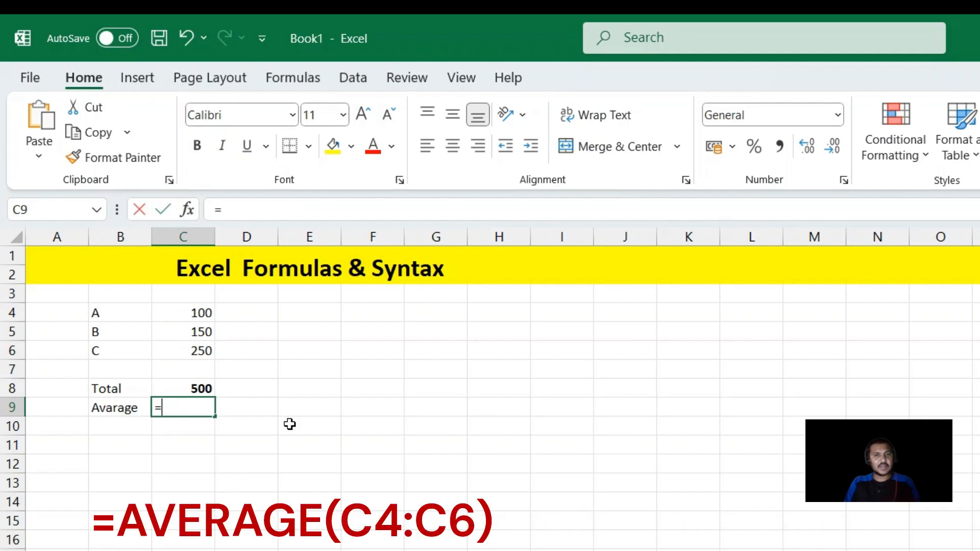
pyautogui.write('Av')
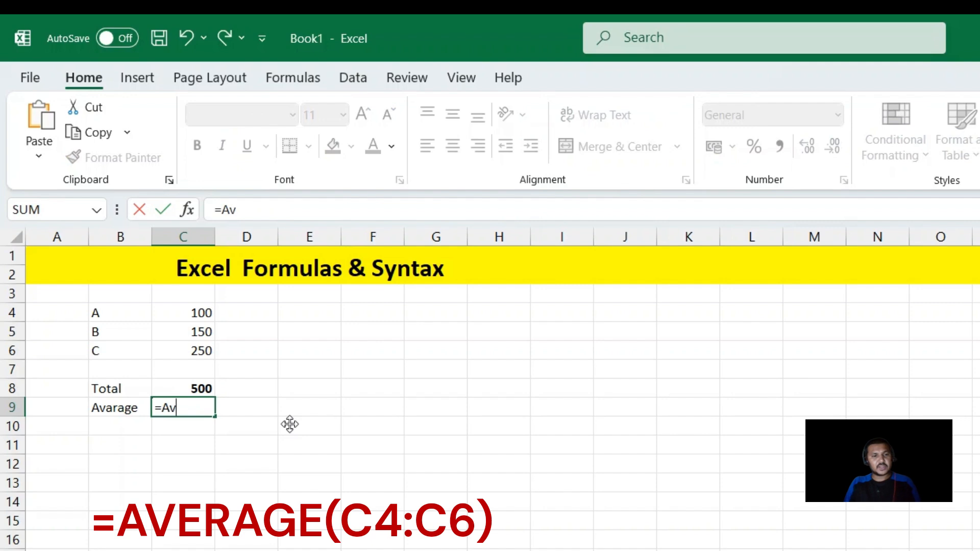
pyautogui.write('erage(')
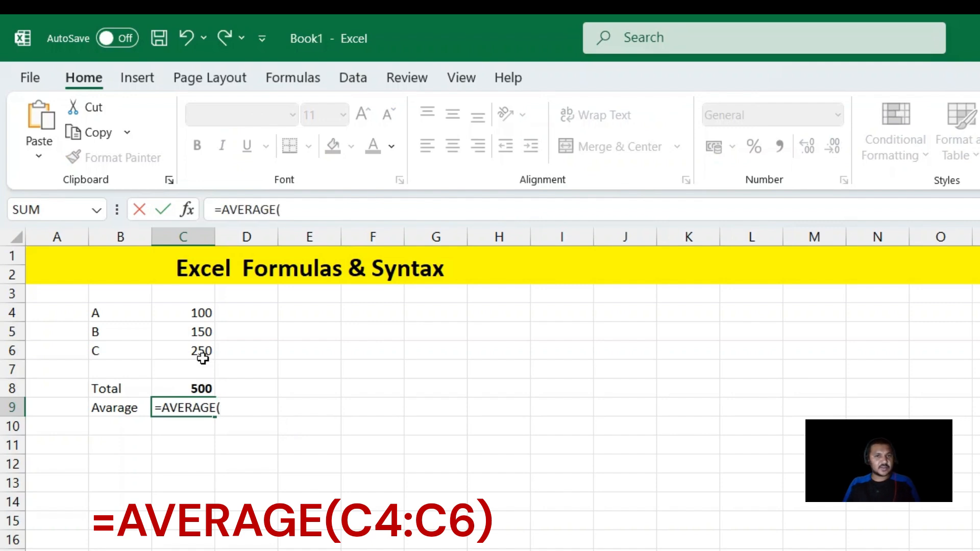
pyautogui.click(182, 312)
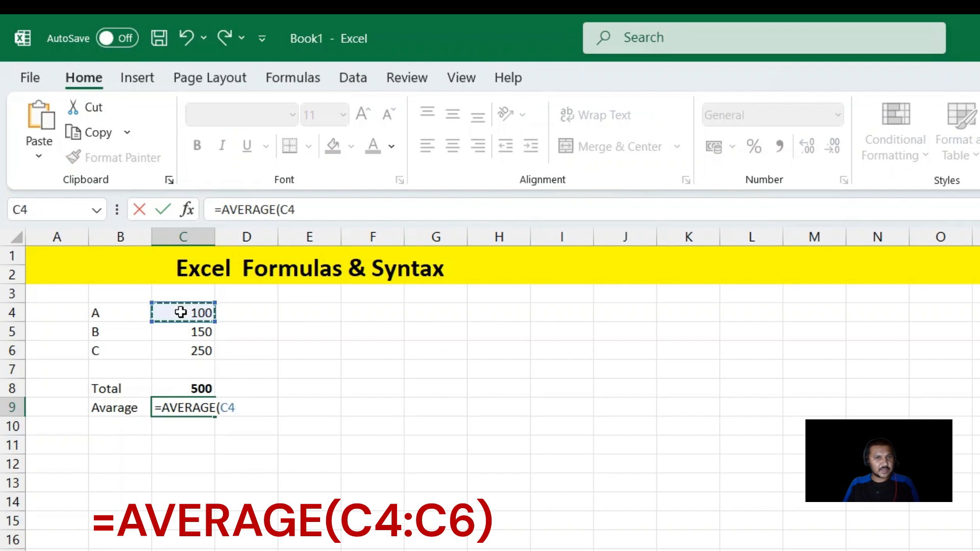
pyautogui.moveTo(181, 312); pyautogui.dragTo(181, 349)
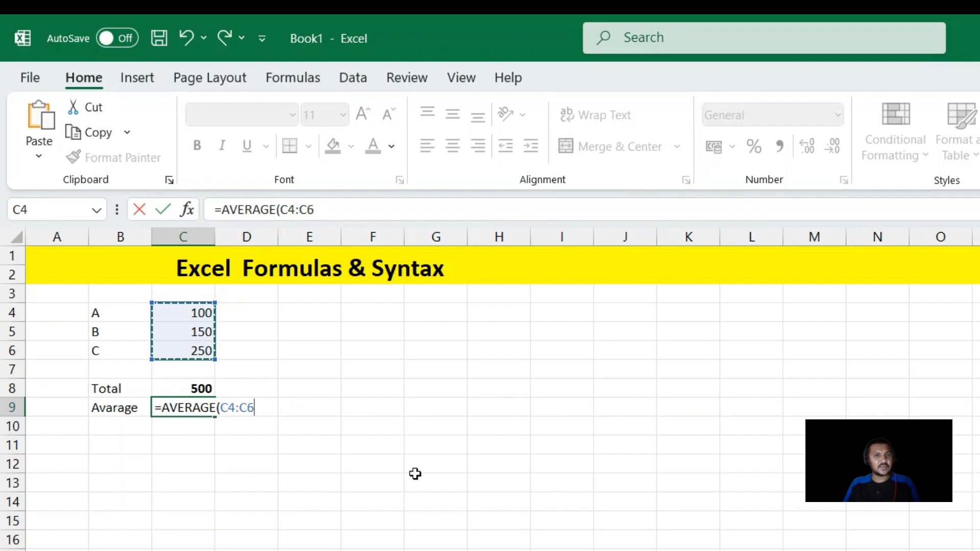
pyautogui.write(')')
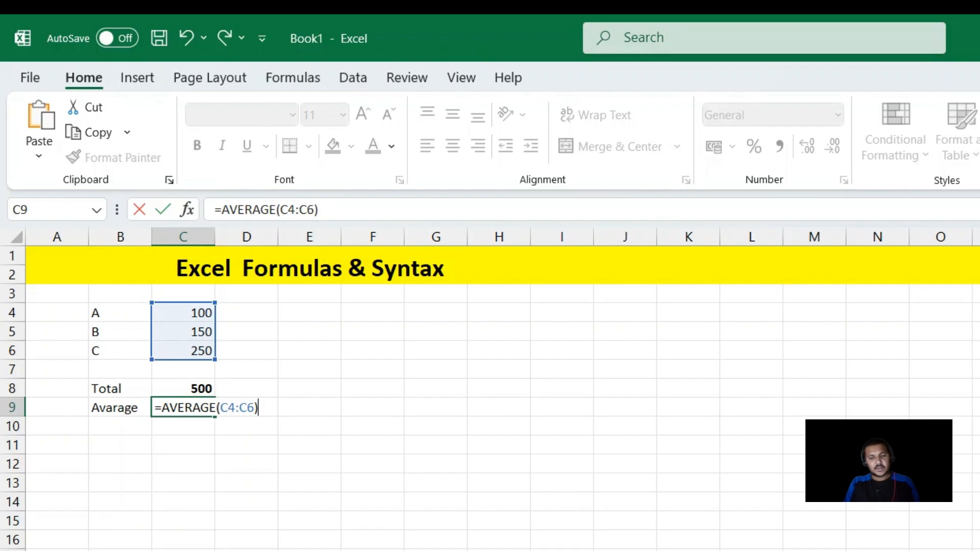
pyautogui.press('Return')
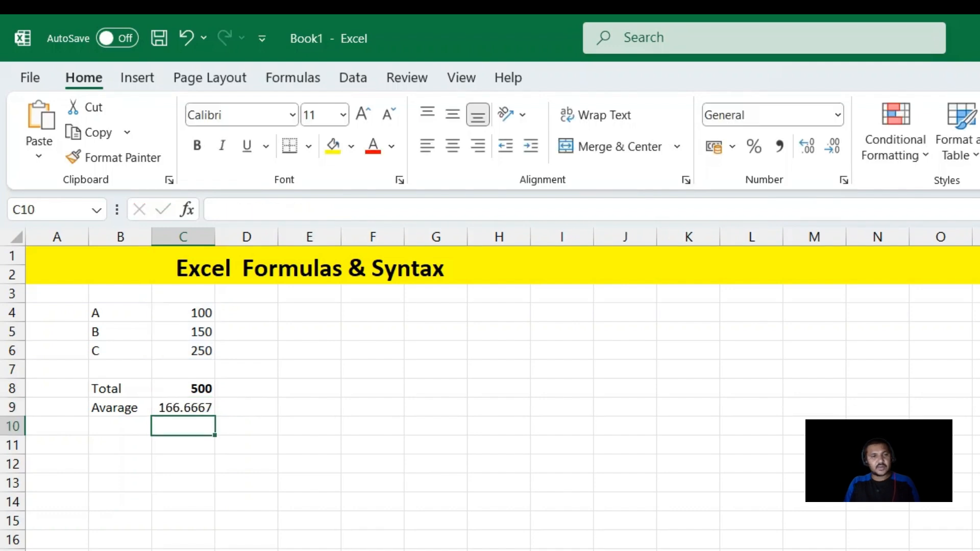
pyautogui.click(171, 407)
pyautogui.click(187, 314)
pyautogui.click(179, 333)
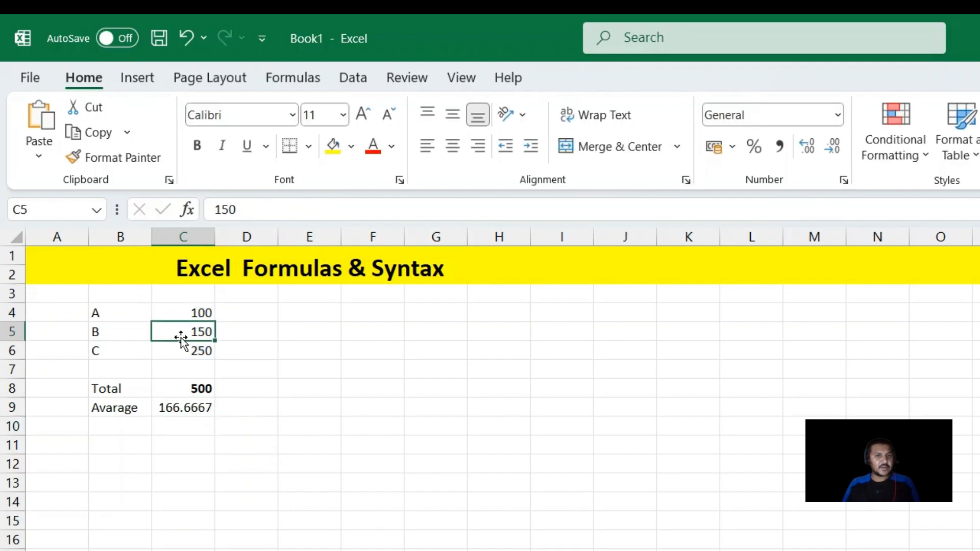
# Enter the label count in cell B10, directly below the Avarage label
pyautogui.moveTo(182, 313); pyautogui.dragTo(186, 351)
pyautogui.click(168, 410)
pyautogui.click(107, 430)
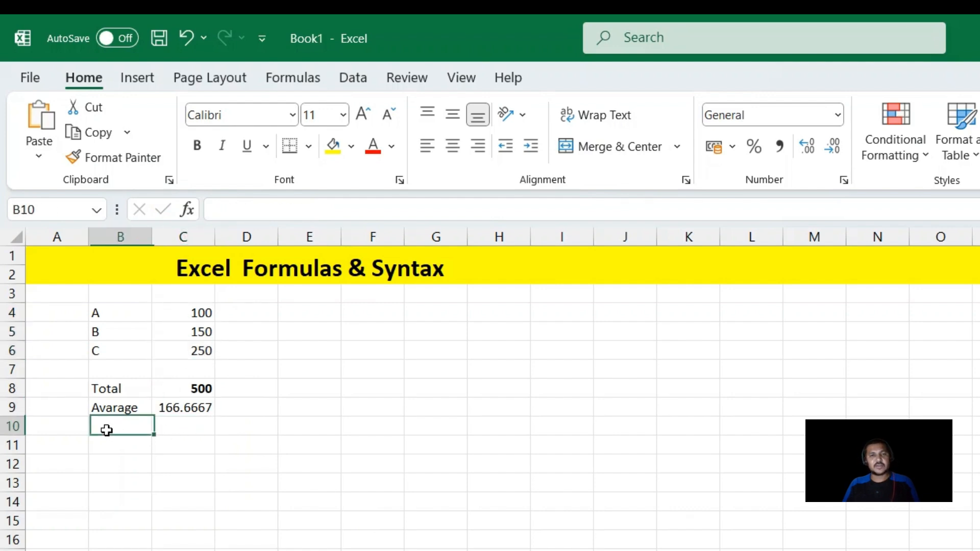
pyautogui.write('coun')
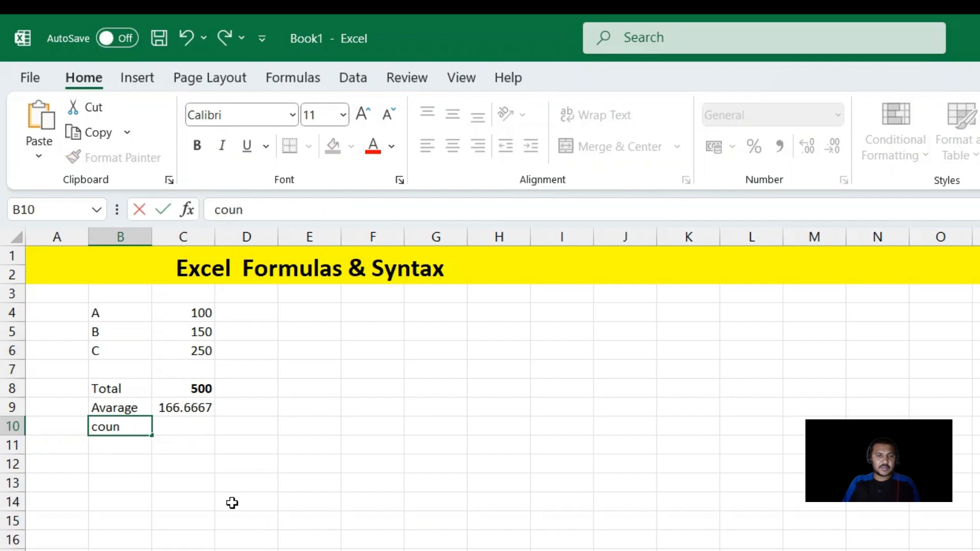
pyautogui.write('t')
# Enter the formula =COUNT(C4:C6) in cell C10 to count the three numbers, and reselect that cell
pyautogui.write('=Co')
pyautogui.write('unt')
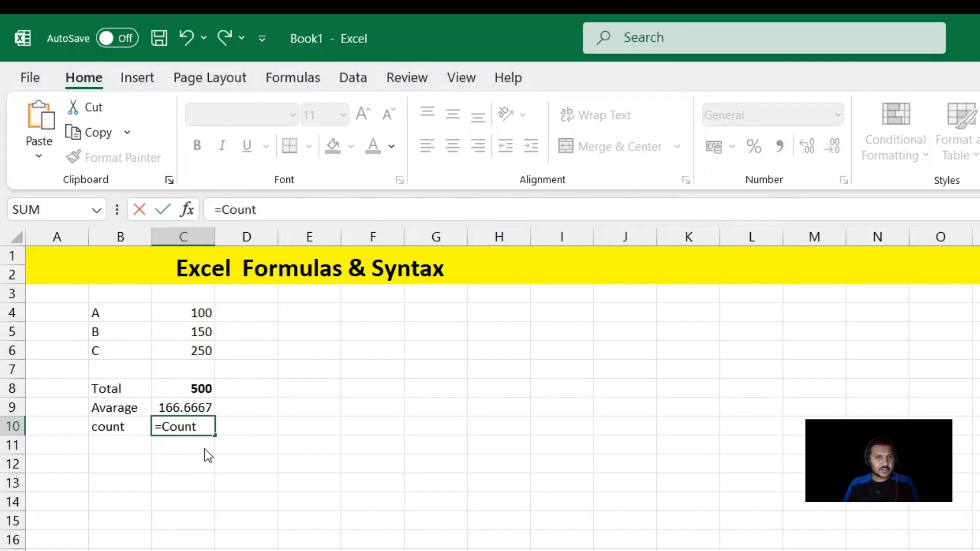
pyautogui.press('Tab')
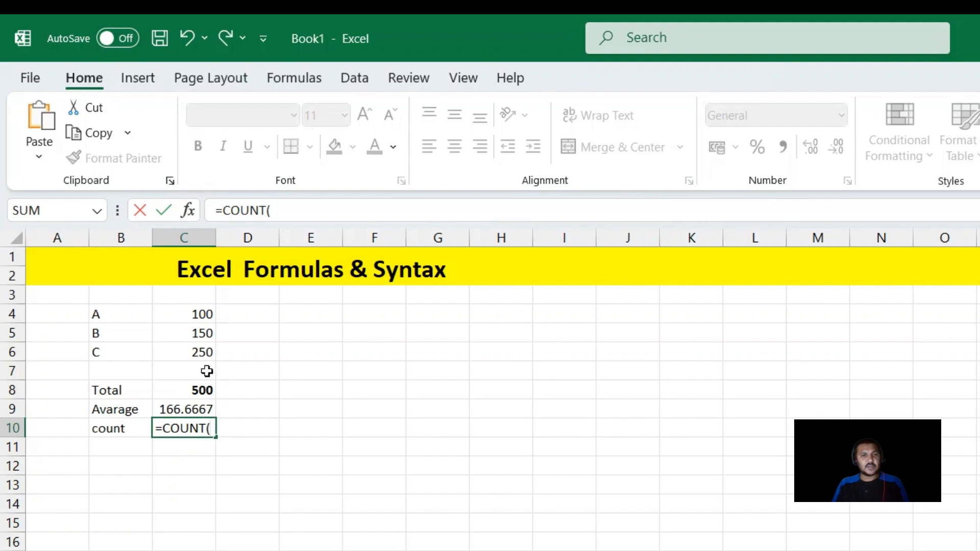
pyautogui.moveTo(199, 311); pyautogui.dragTo(201, 351)
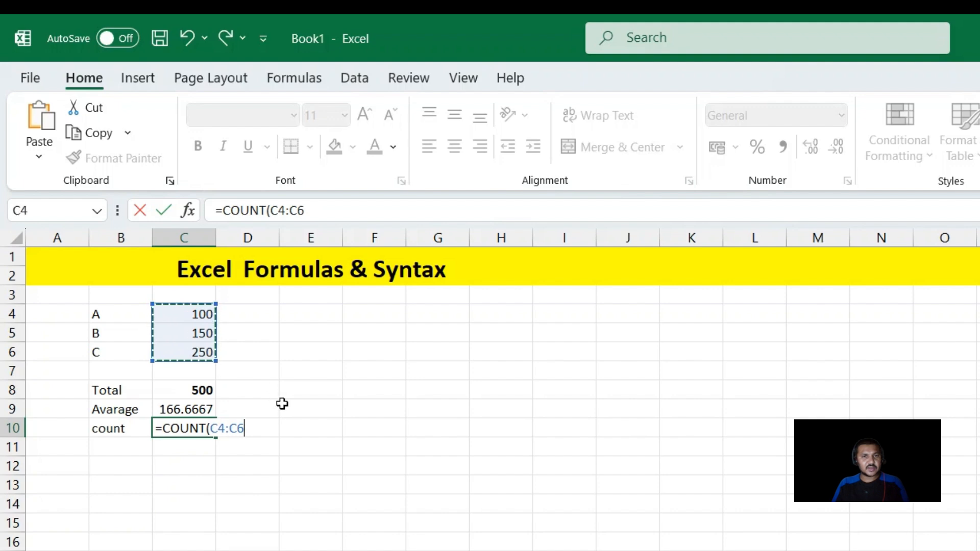
pyautogui.write(')')
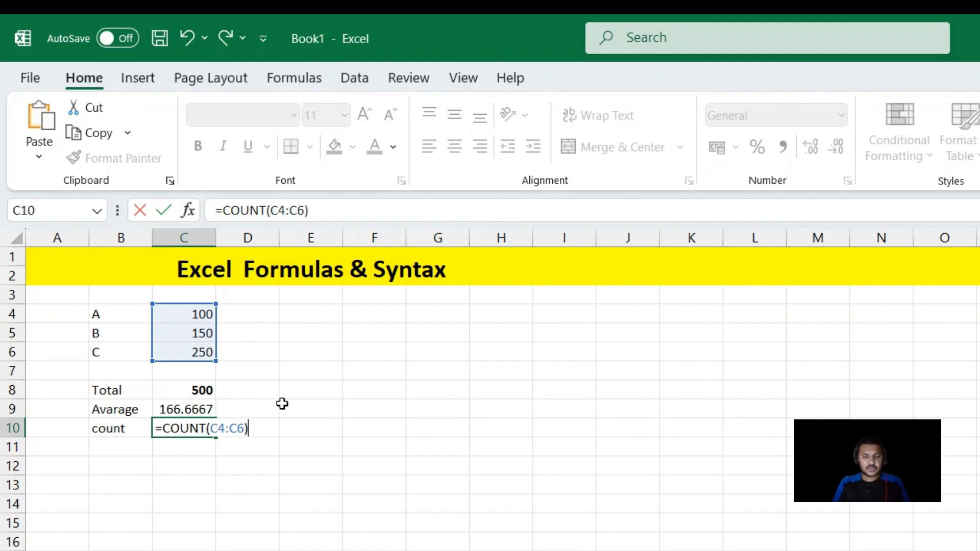
pyautogui.press('Return')
pyautogui.press('Up')
pyautogui.press('Right')
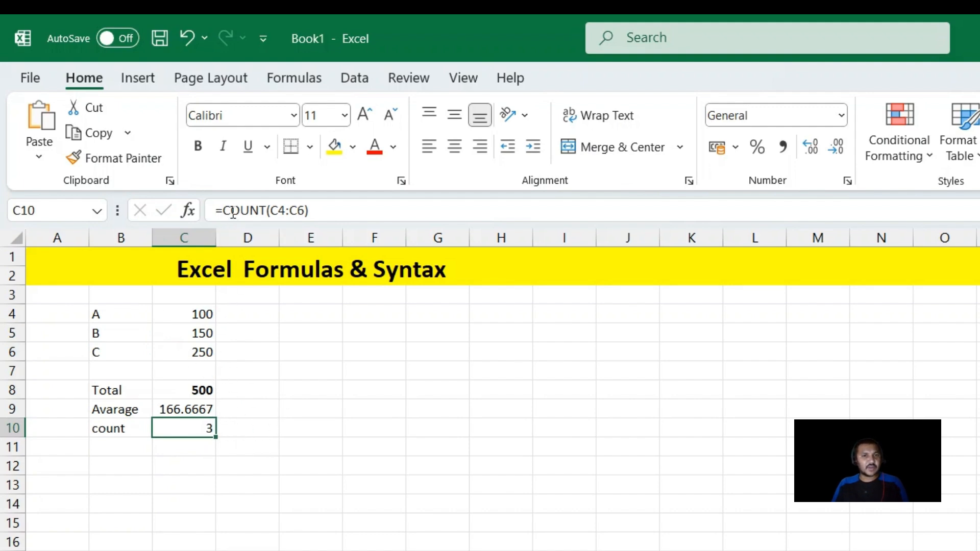
# Add the three numbers by individual cell references in cell C13 with the formula =C4+C5+C6
pyautogui.click(193, 482)
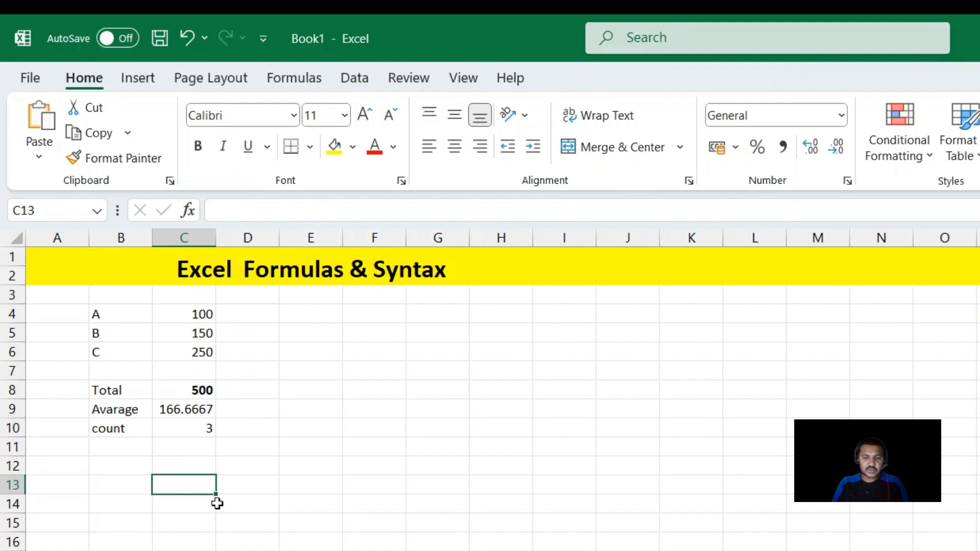
pyautogui.write('=')
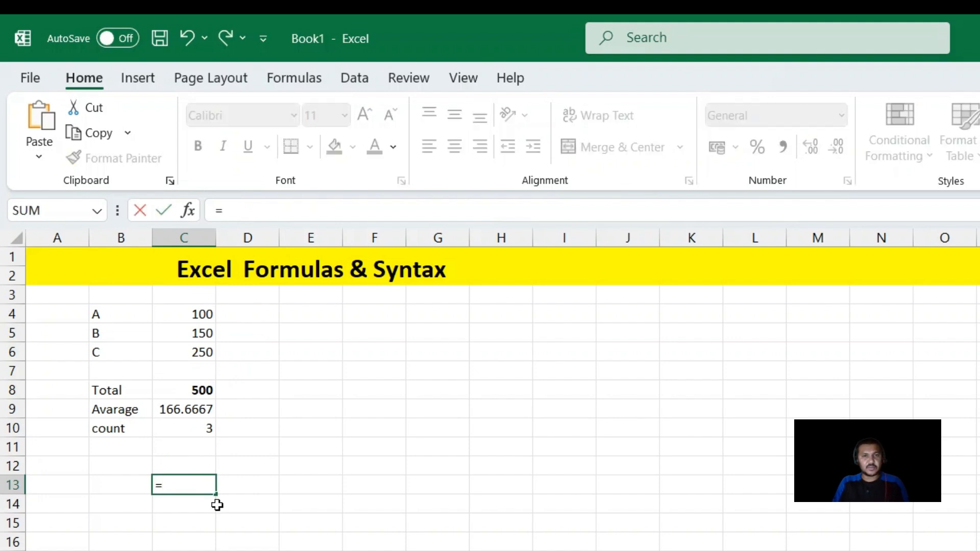
pyautogui.click(186, 317)
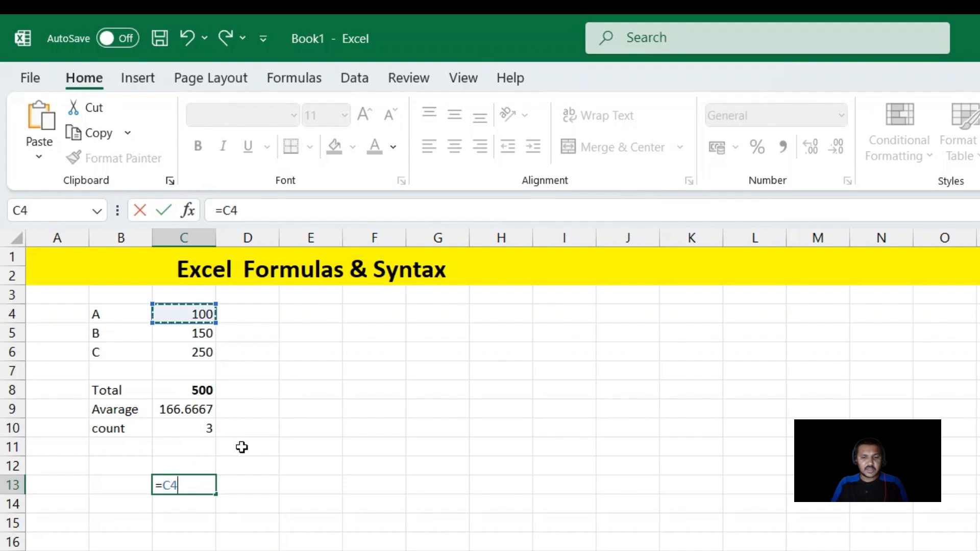
pyautogui.write('+')
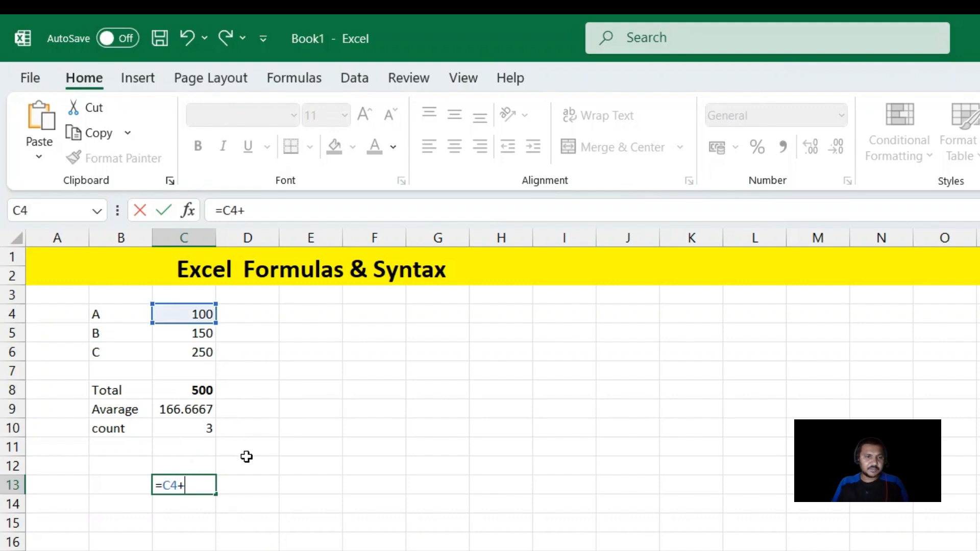
pyautogui.click(188, 332)
pyautogui.write('+')
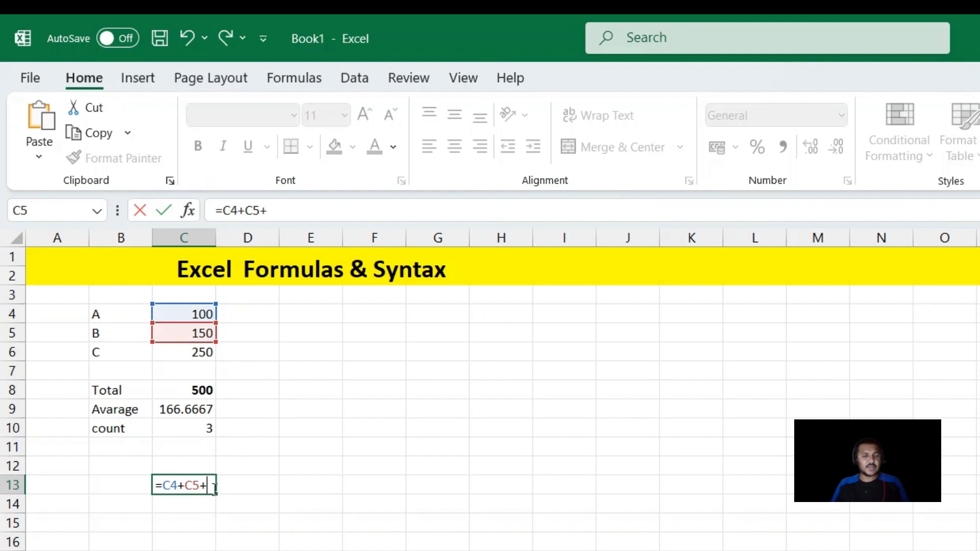
pyautogui.click(195, 351)
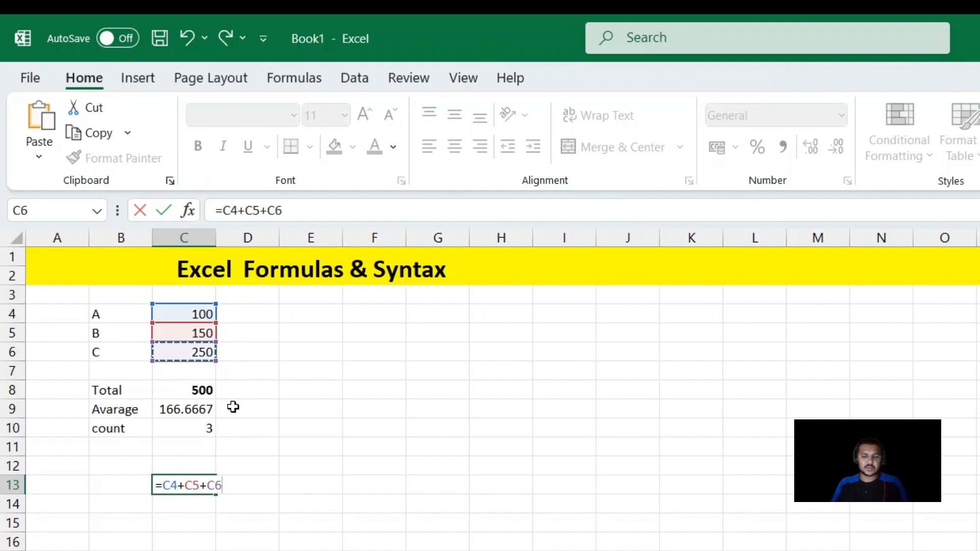
pyautogui.press('Return')
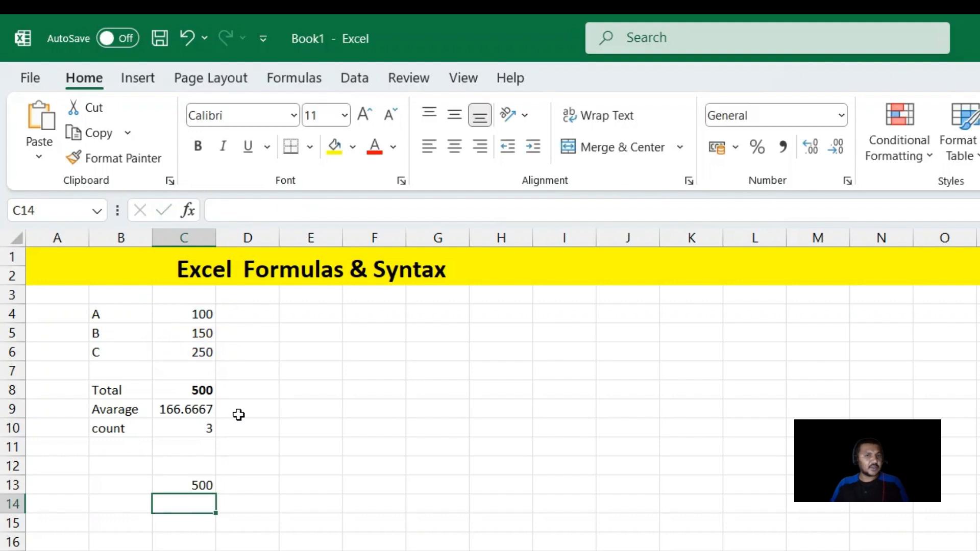
# Compare the cell-by-cell addition formula in C13 with the SUM formula in C8
pyautogui.click(163, 484)
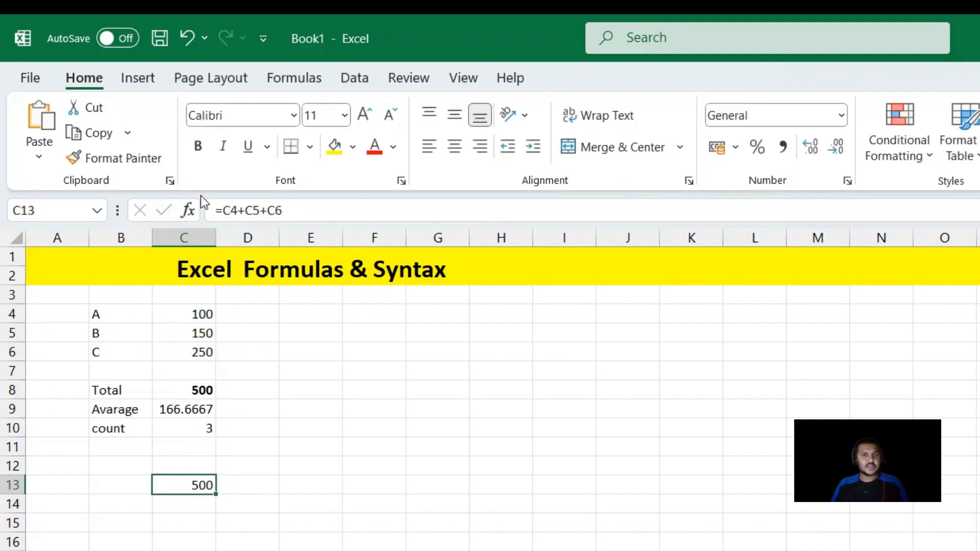
pyautogui.click(201, 391)
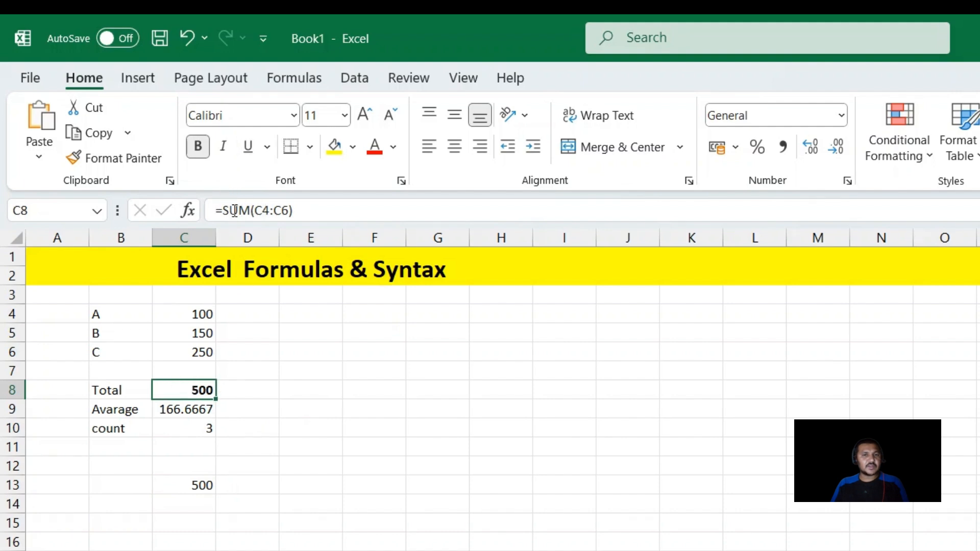
pyautogui.click(184, 488)
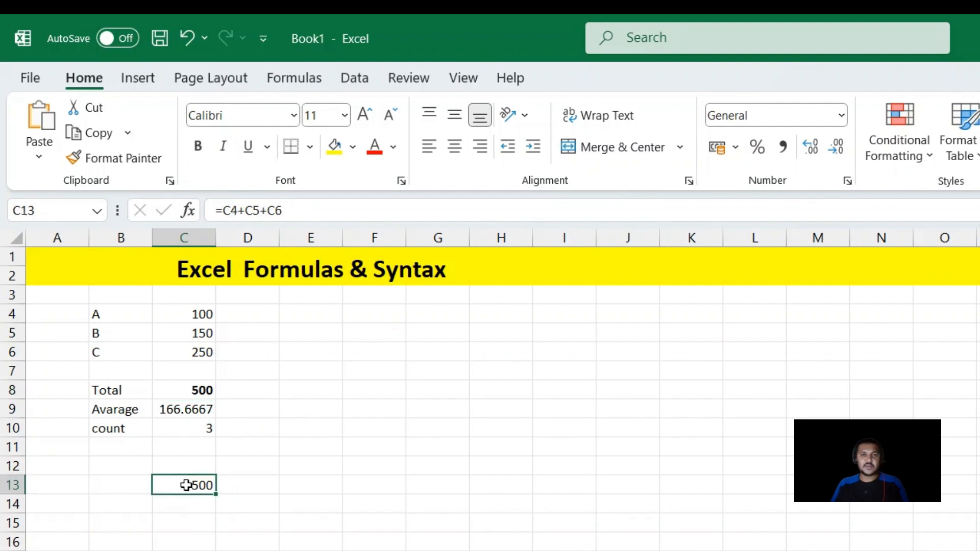
pyautogui.click(162, 528)
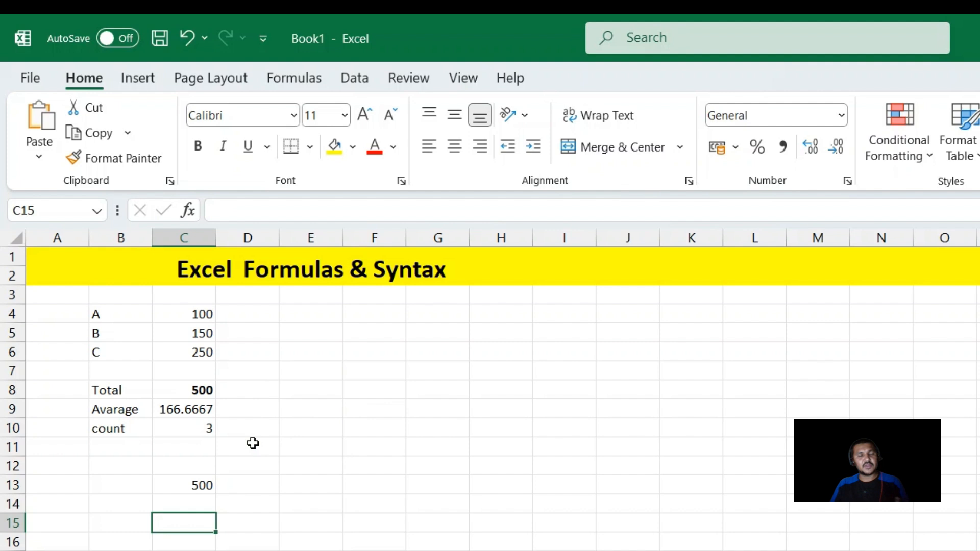
# Begin a new formula with an equals sign in the empty cell E12
pyautogui.click(317, 465)
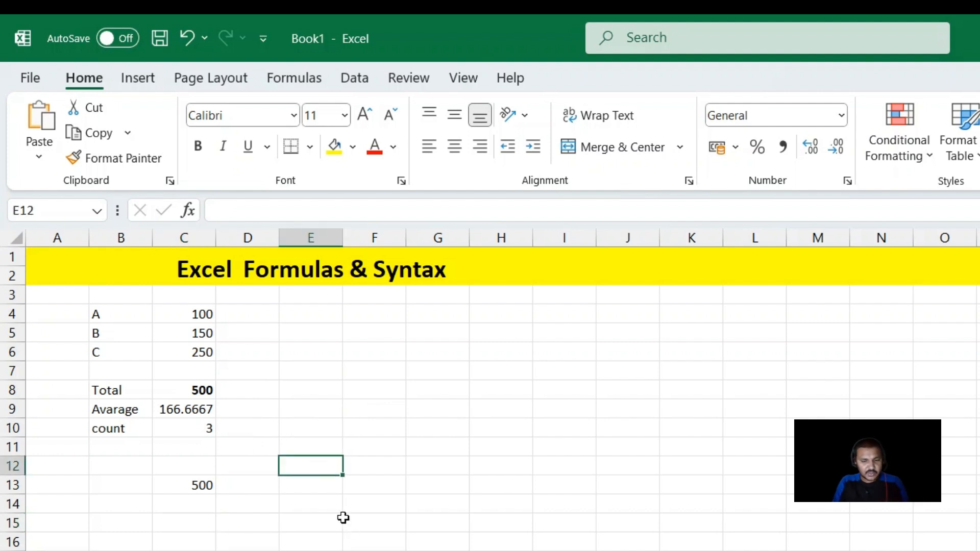
pyautogui.write('=')
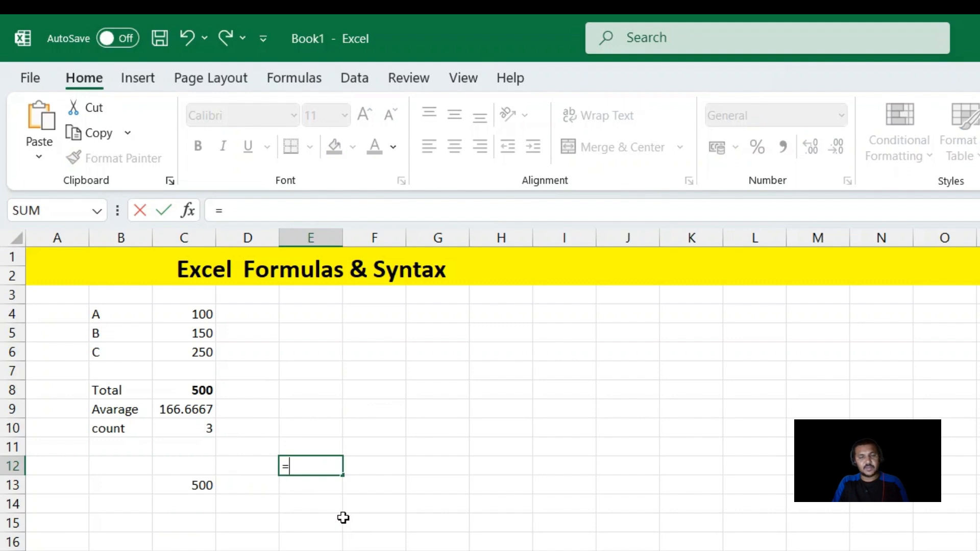